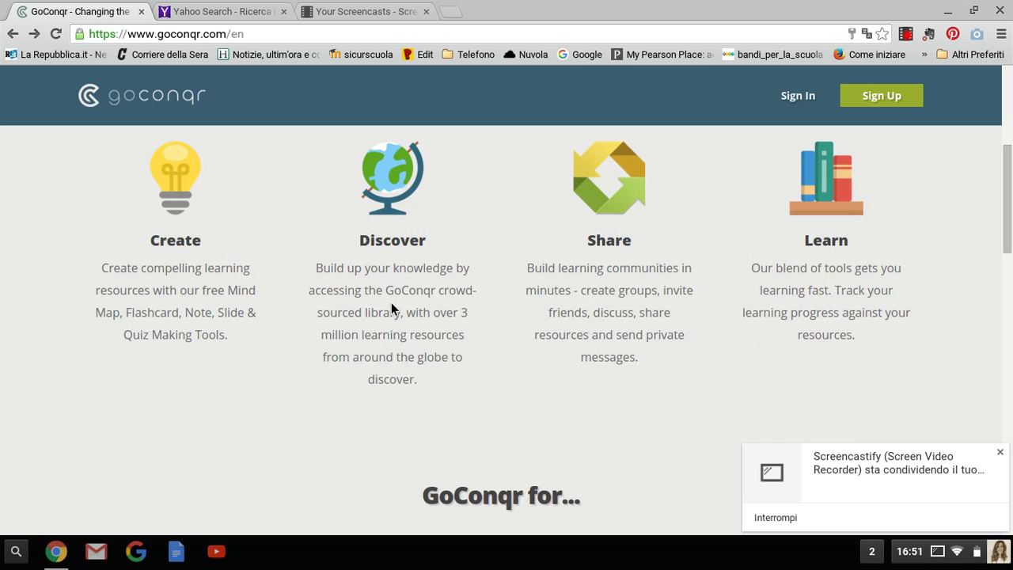
Start sign-up and replace the prefilled e-mail with the school e-mail address
scroll(583, 290, up, 1)
scroll(749, 378, up, 1)
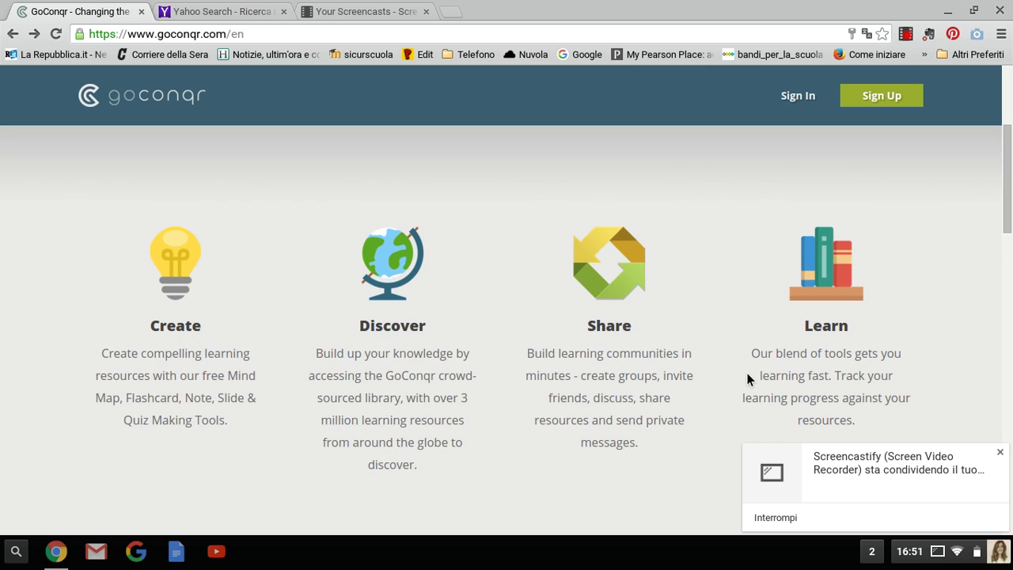
scroll(773, 350, up, 3)
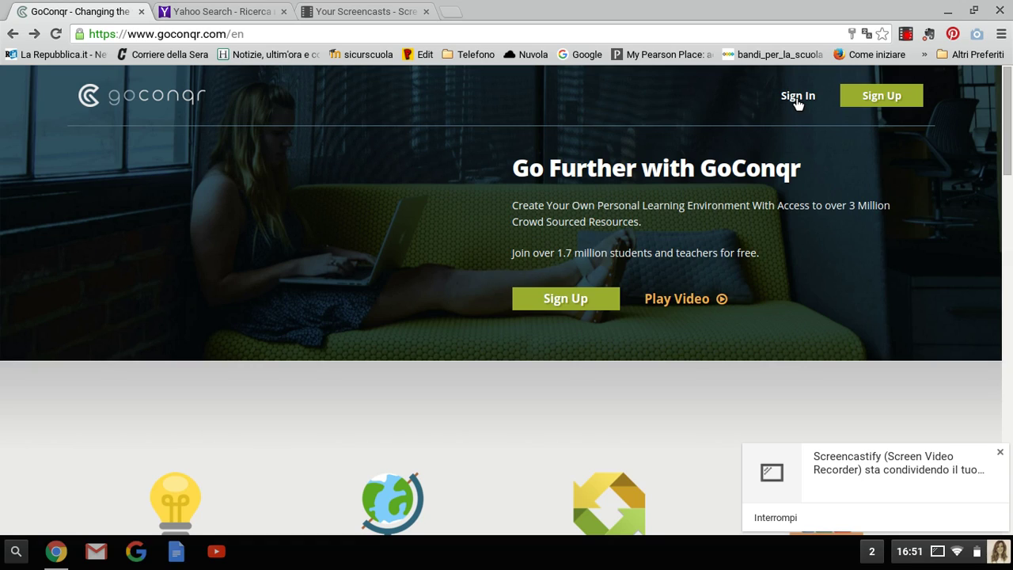
click(882, 96)
drag(476, 361, 271, 364)
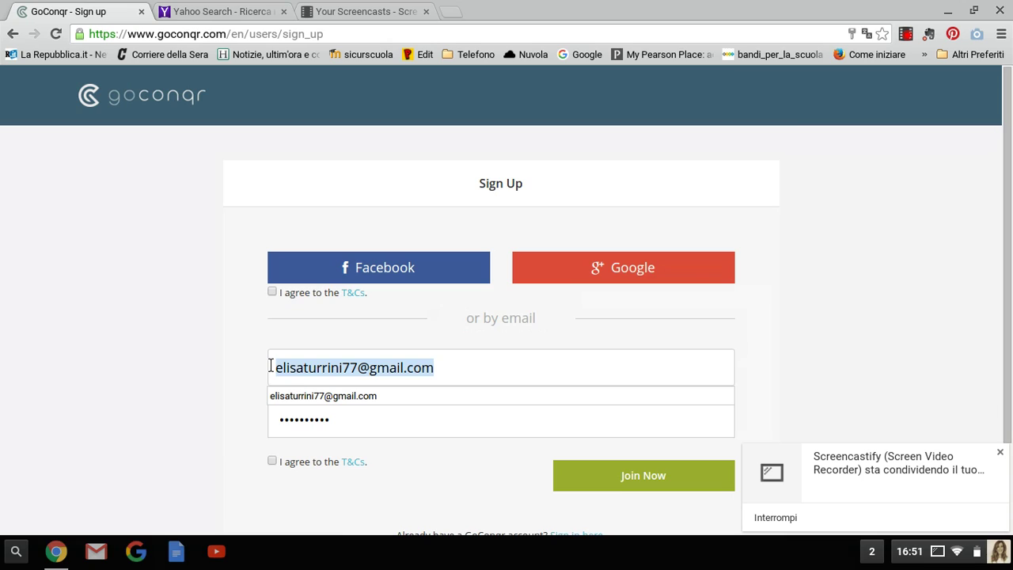
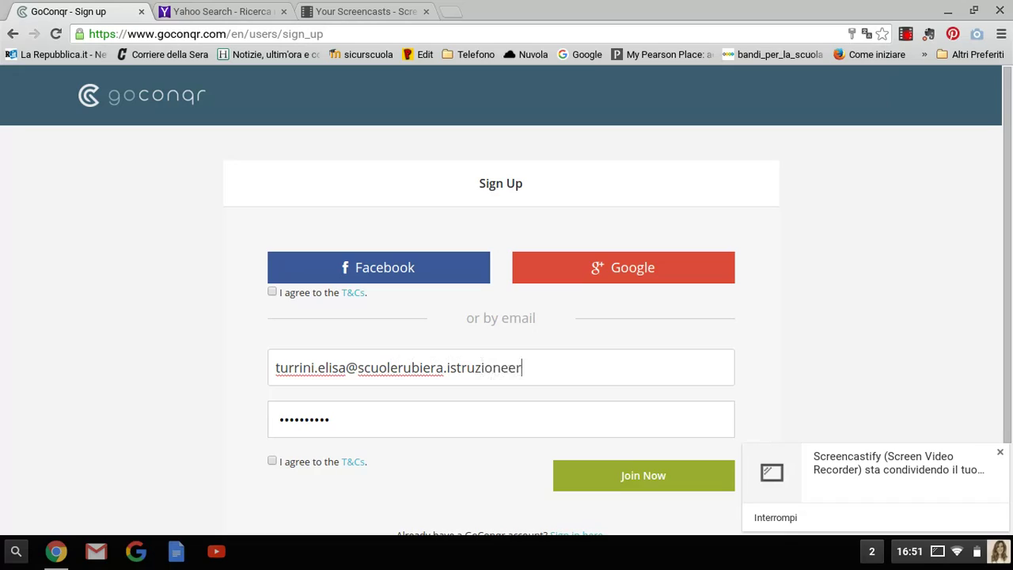
Enter a new account password, accept the terms and conditions, and join
drag(356, 425, 280, 403)
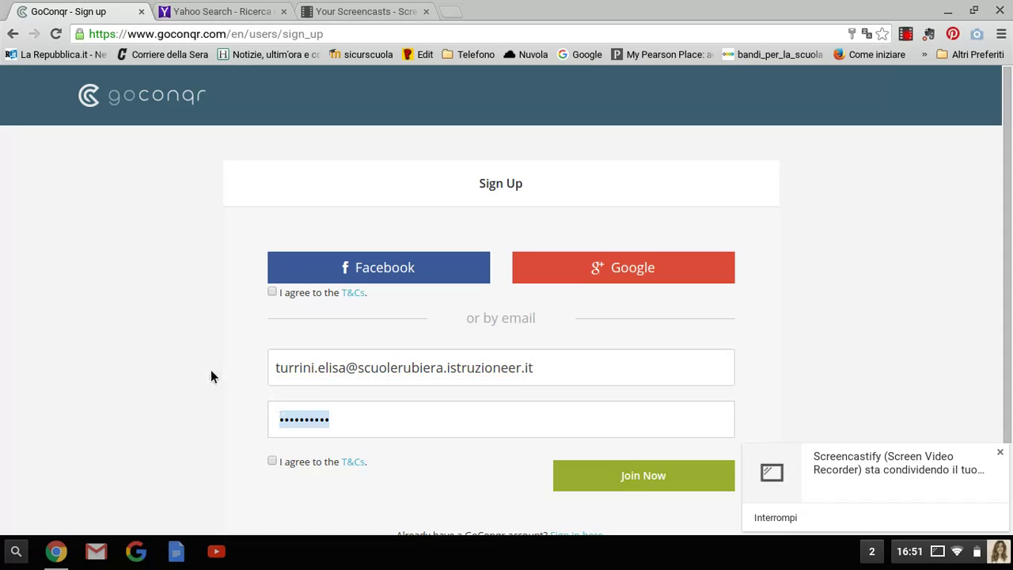
text(********)
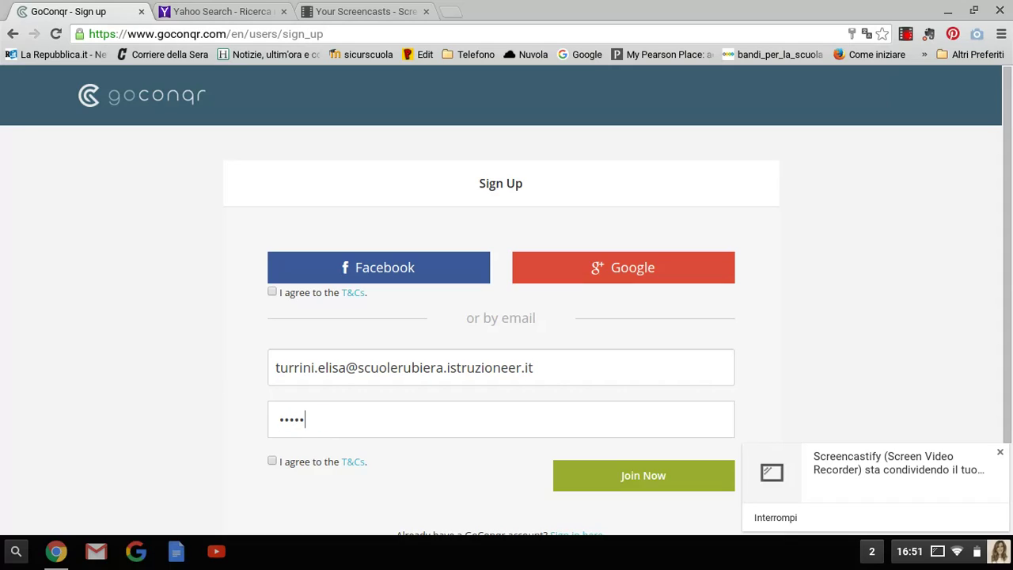
text(******)
key(Tab)
key(space)
click(633, 478)
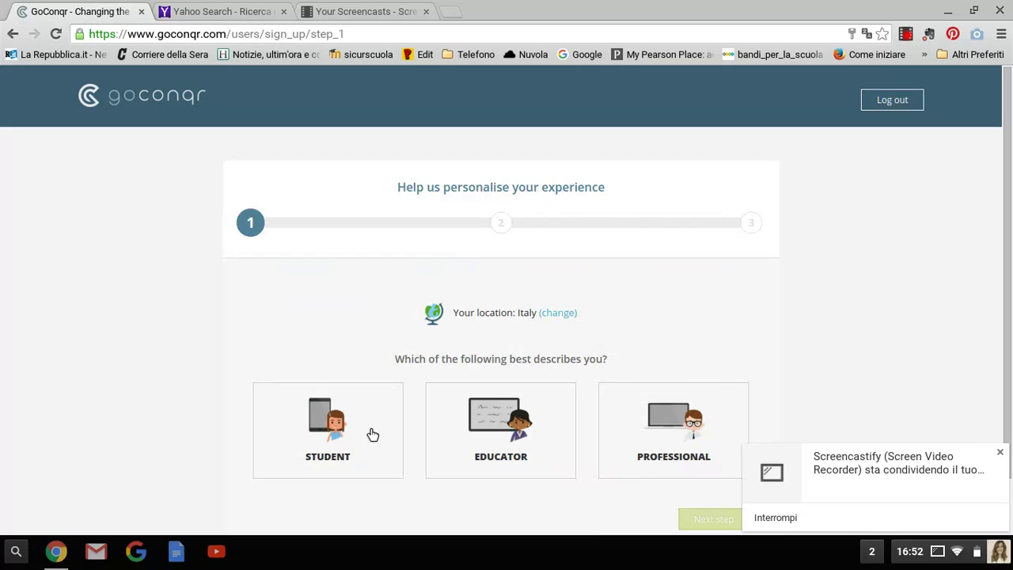
Choose Student with Secondary Level and continue to the next sign-up step
scroll(367, 436, down, 2)
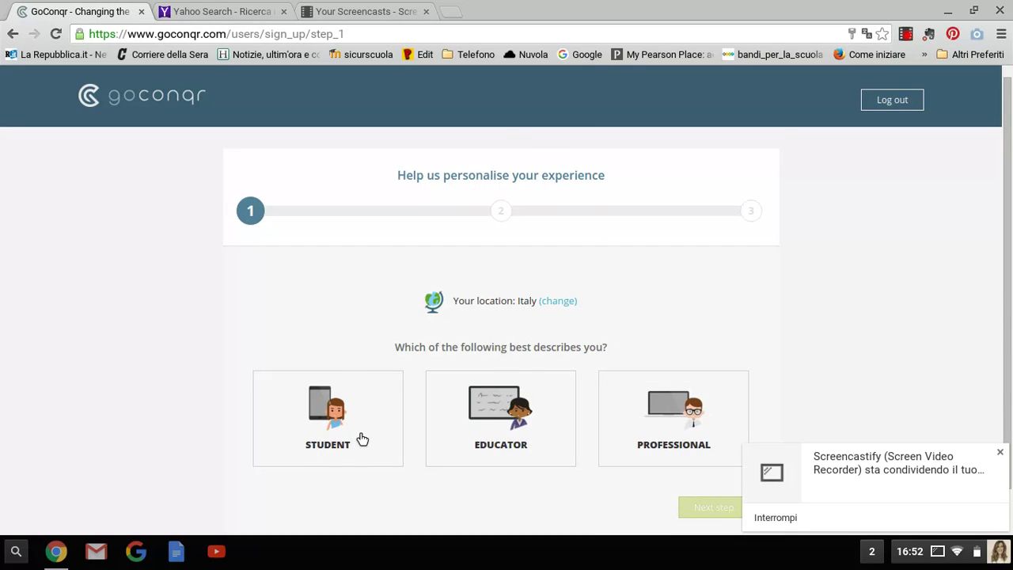
click(345, 383)
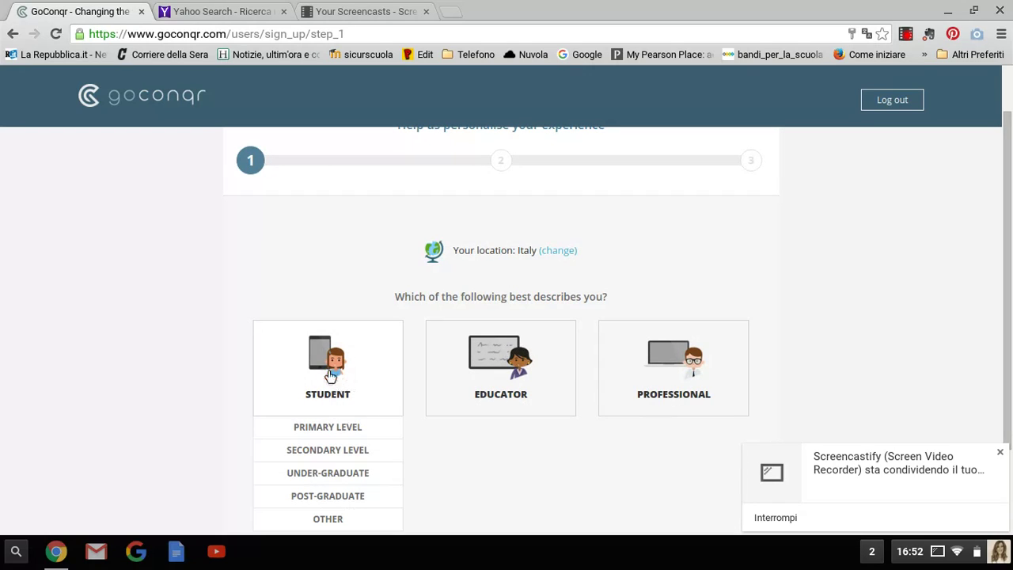
scroll(324, 396, down, 2)
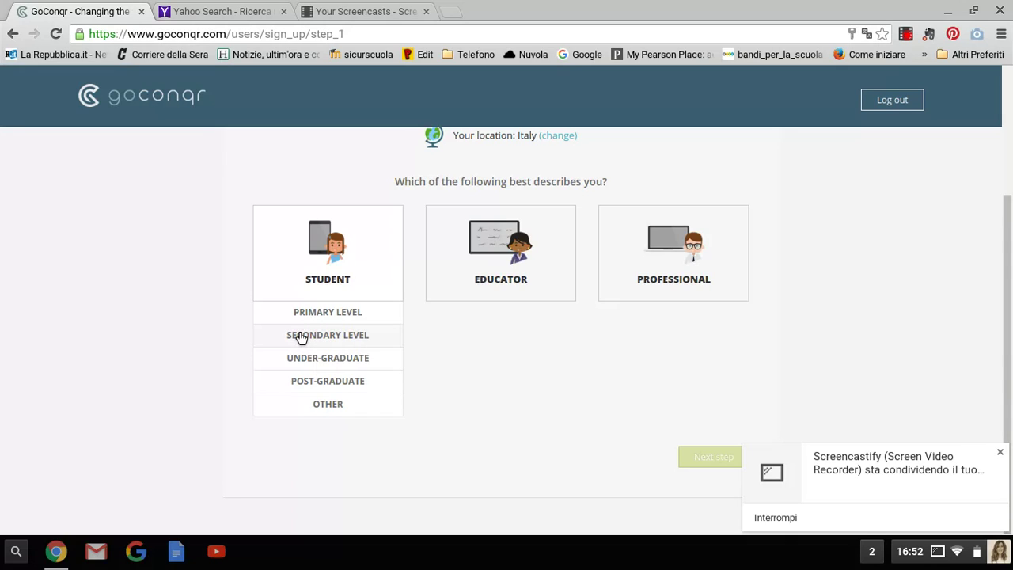
click(301, 337)
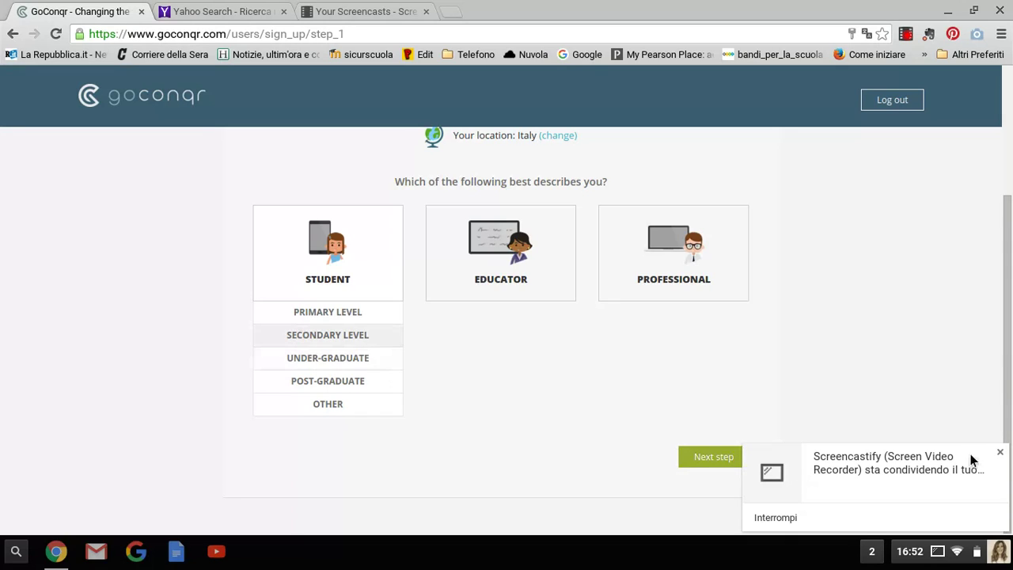
click(1000, 452)
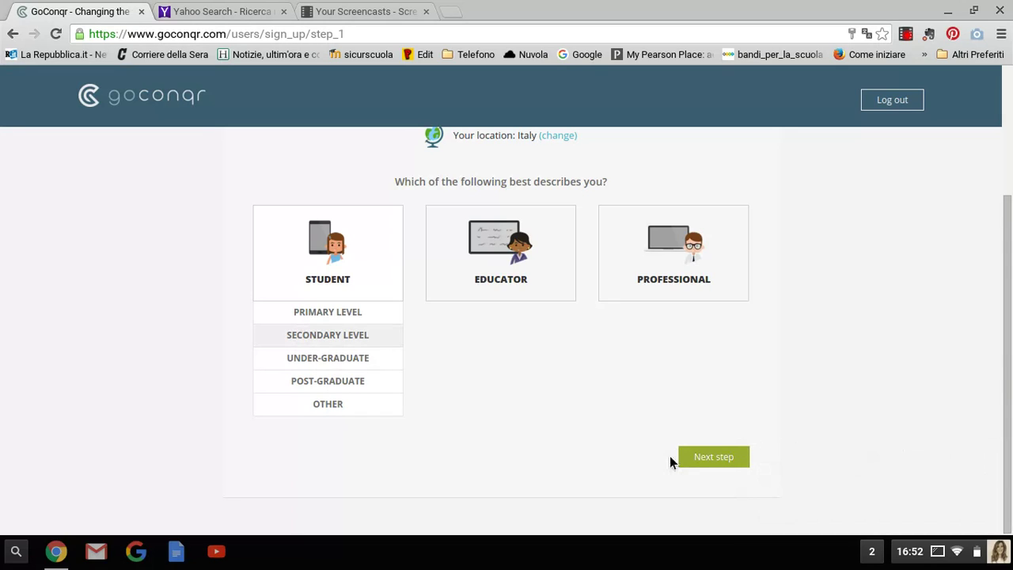
click(716, 464)
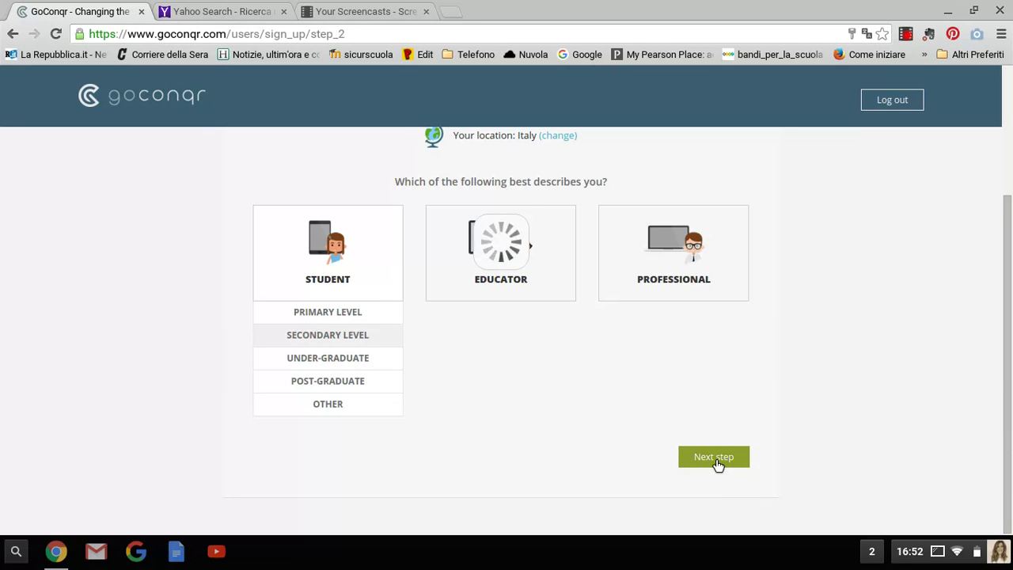
Enter Lanfranco as the school and continue
click(370, 326)
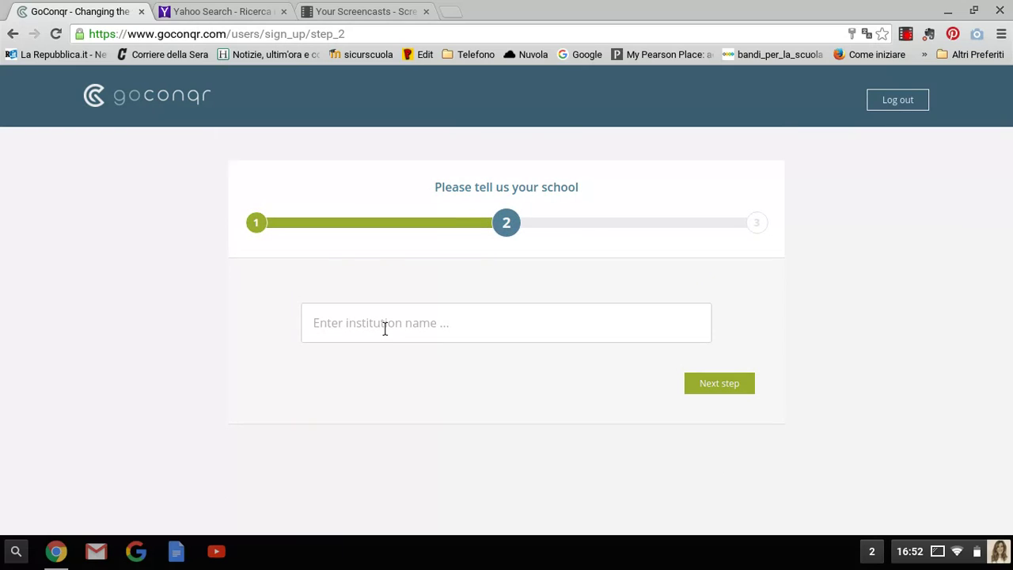
text(Lanfranco)
click(734, 389)
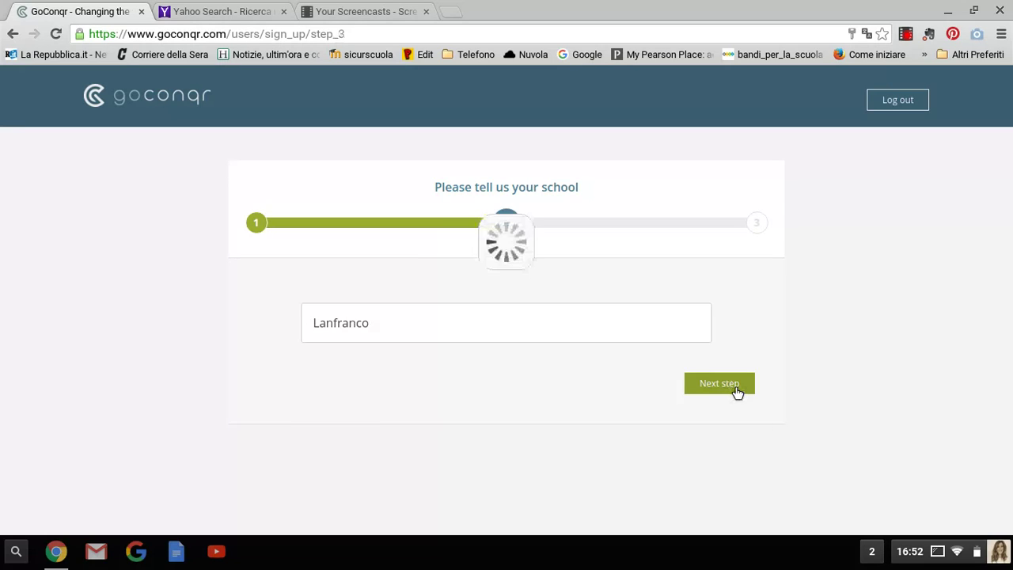
Add subject Italiano with exam level 1 and submit the profile
click(349, 321)
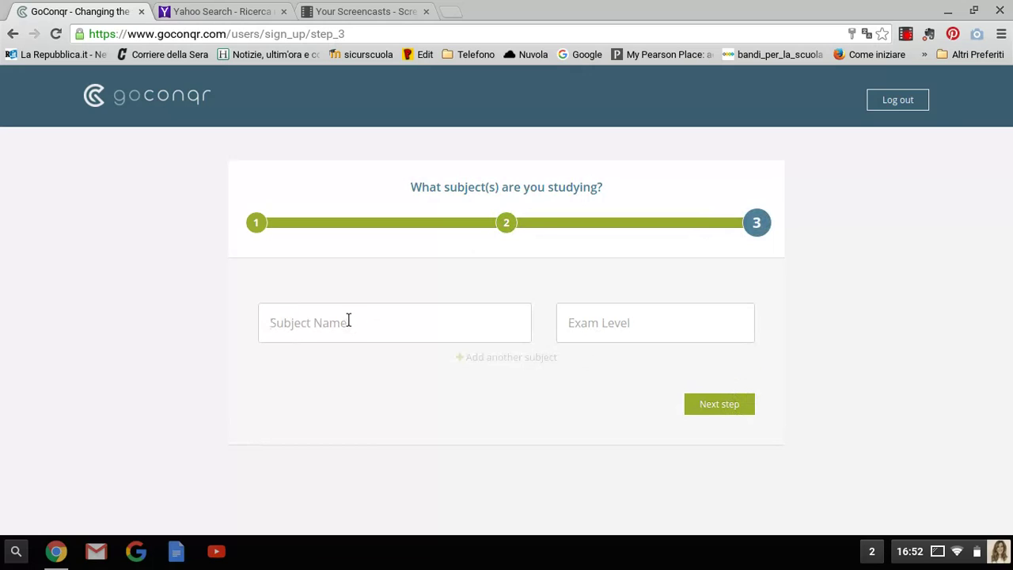
text(Italiano)
click(583, 326)
text(1)
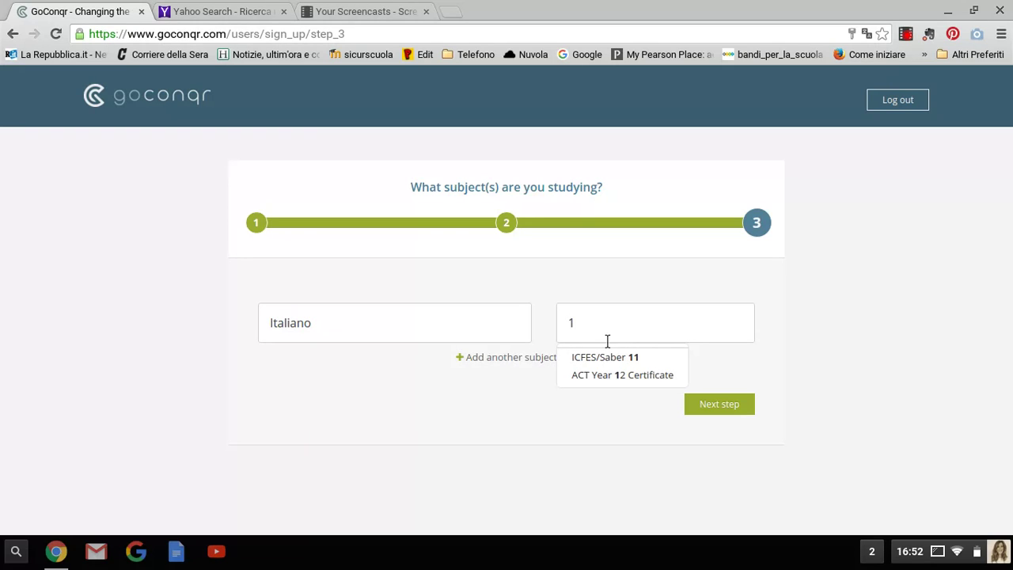
click(717, 412)
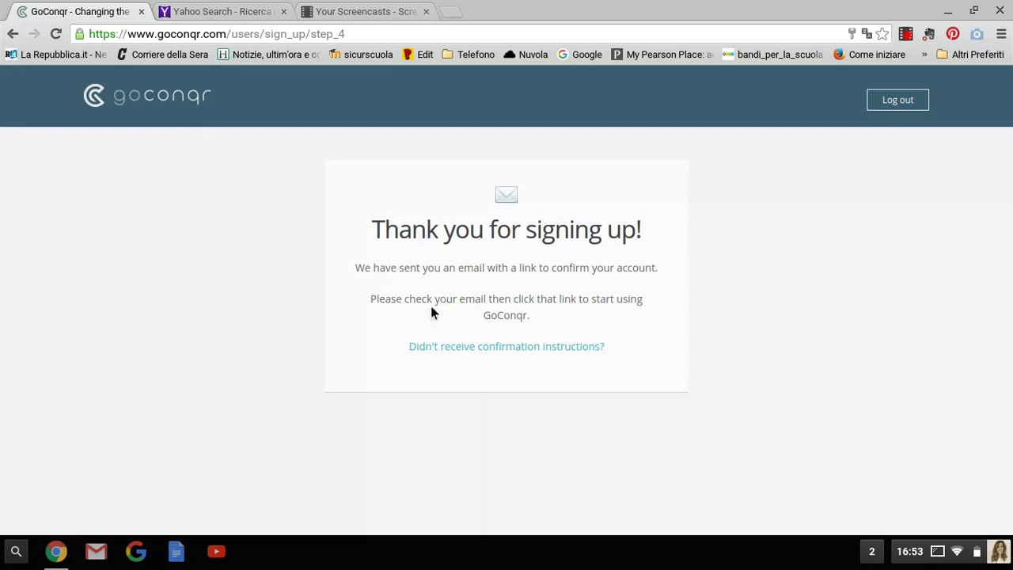
Log out from the sign-up Thank you page
click(892, 104)
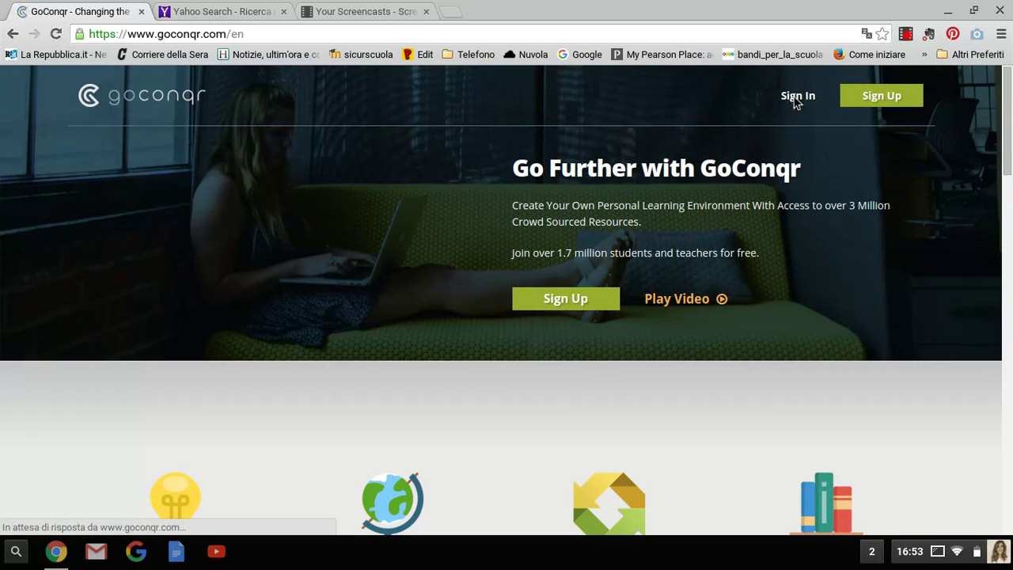
Bring up the Sign In form from the home page header
click(796, 98)
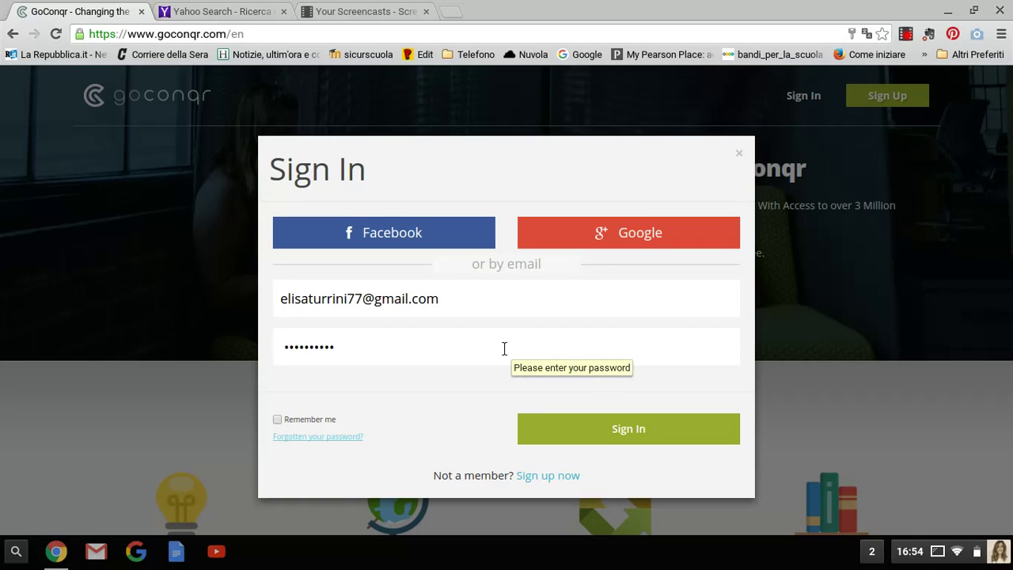
click(599, 441)
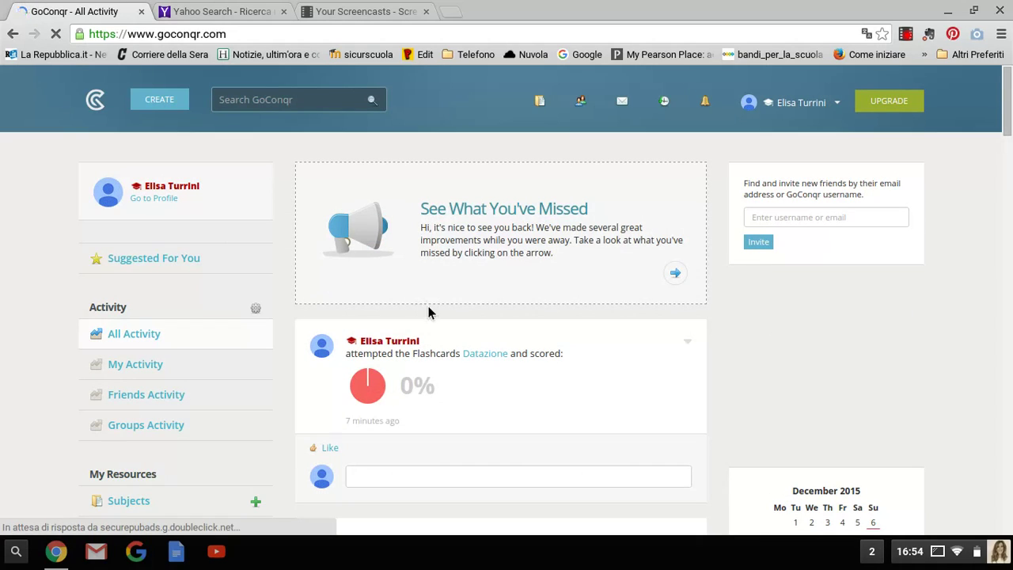
scroll(429, 317, down, 3)
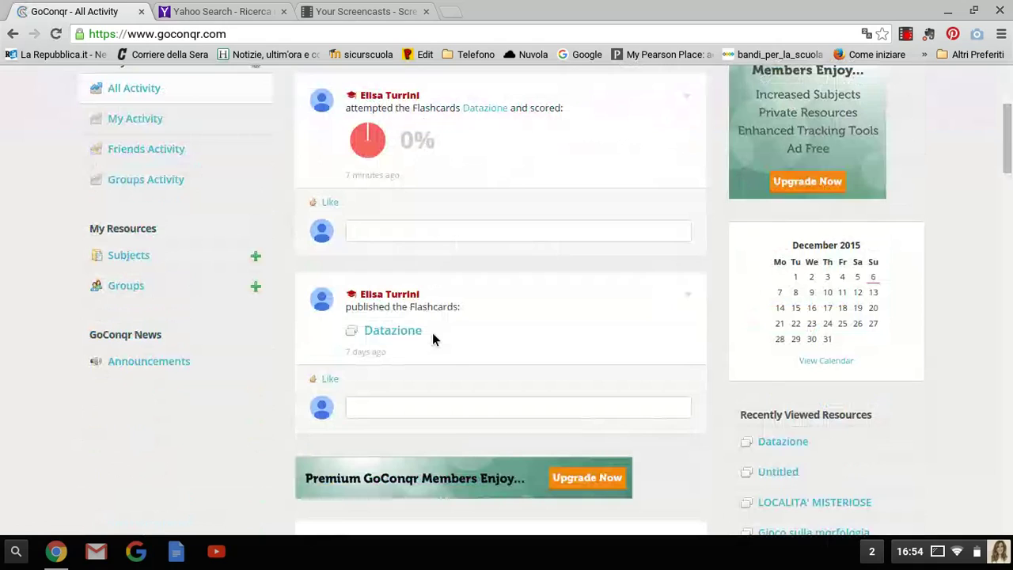
scroll(432, 333, down, 3)
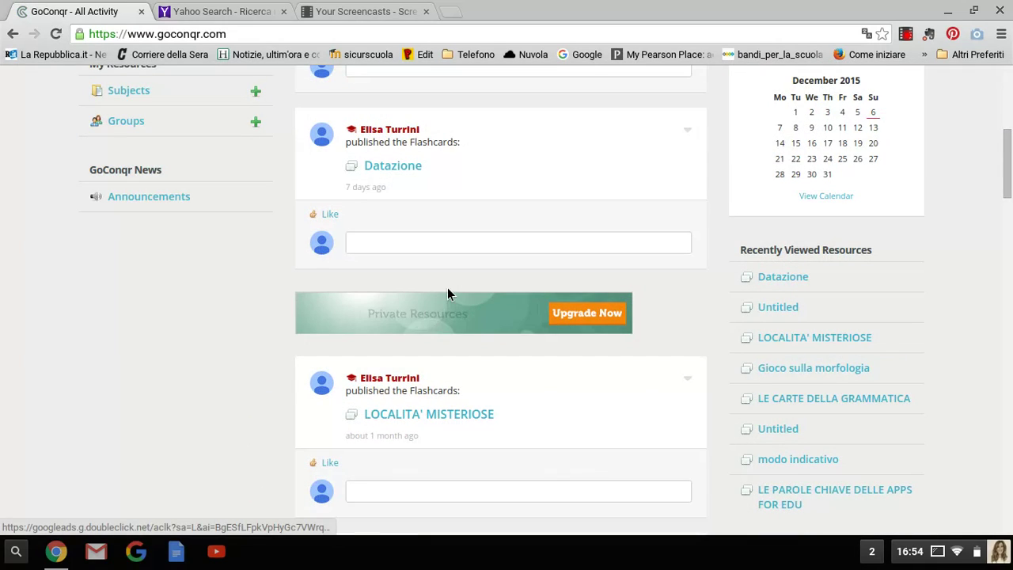
scroll(447, 289, down, 1)
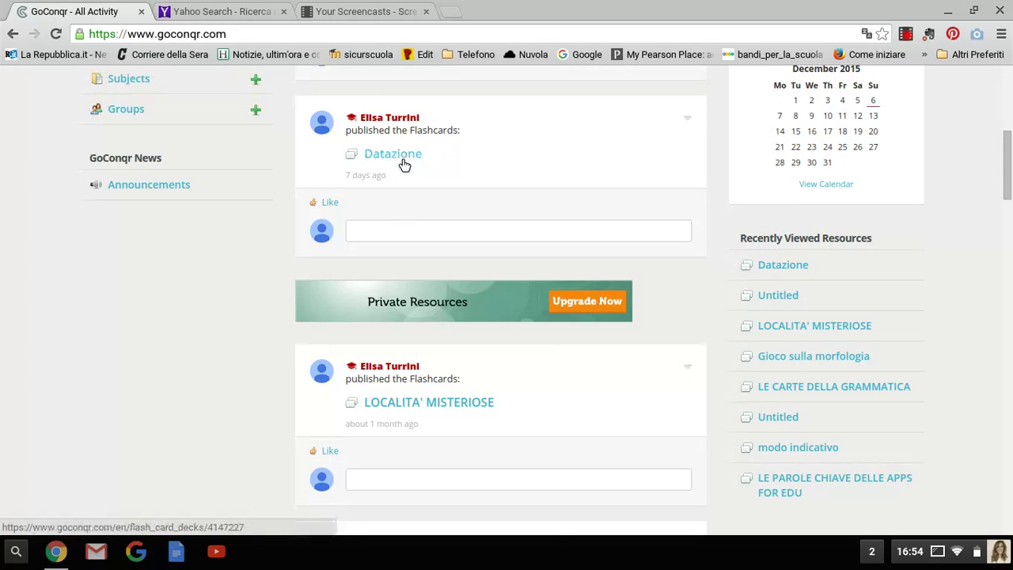
scroll(447, 380, down, 1)
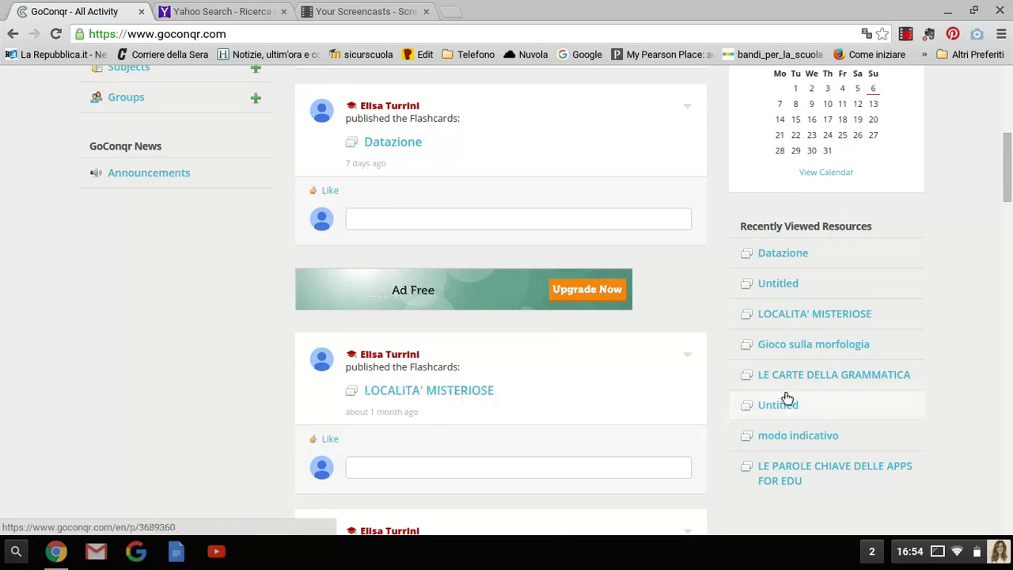
scroll(489, 457, down, 3)
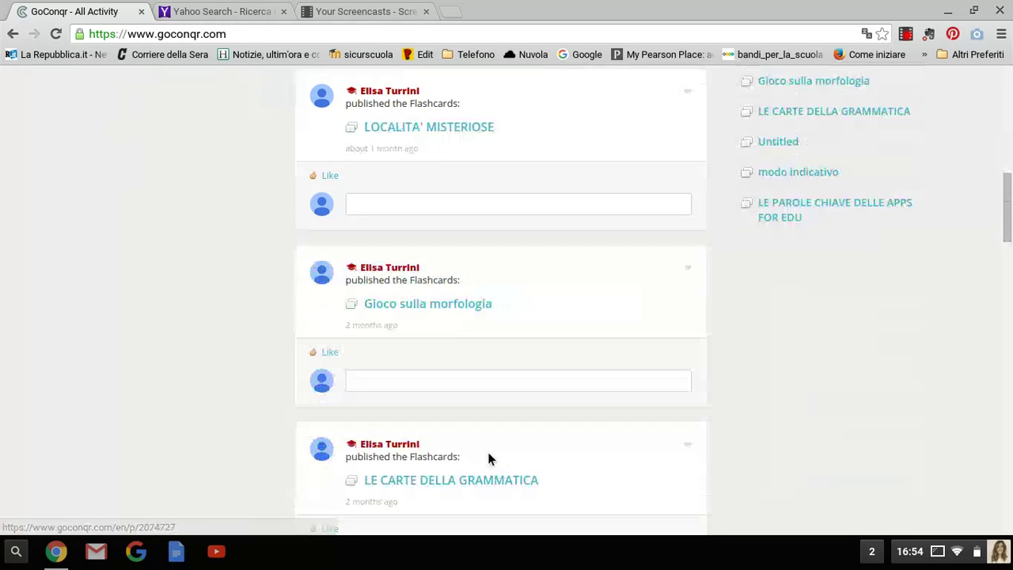
scroll(453, 414, down, 2)
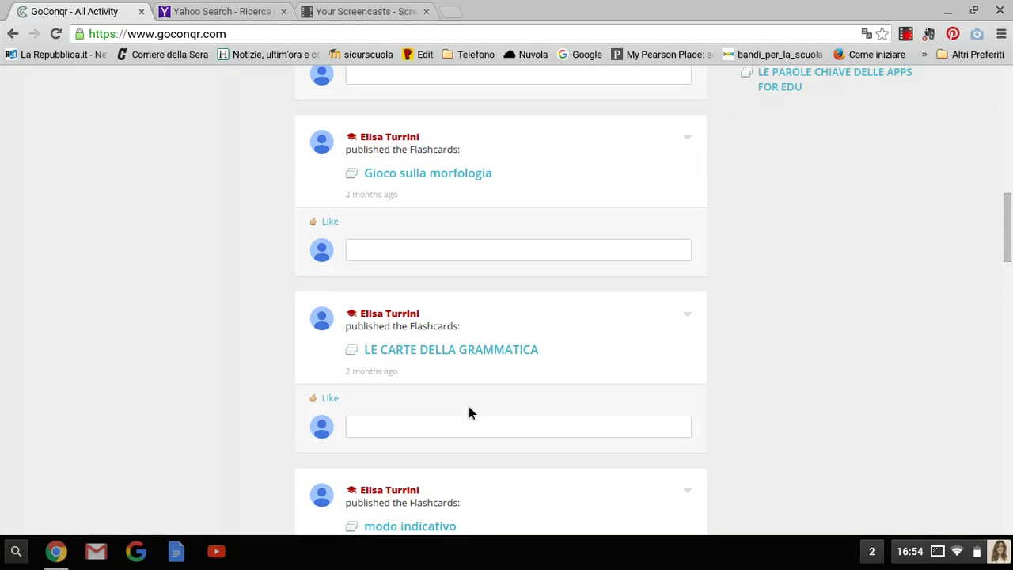
scroll(468, 411, down, 1)
scroll(464, 412, up, 6)
scroll(465, 412, up, 1)
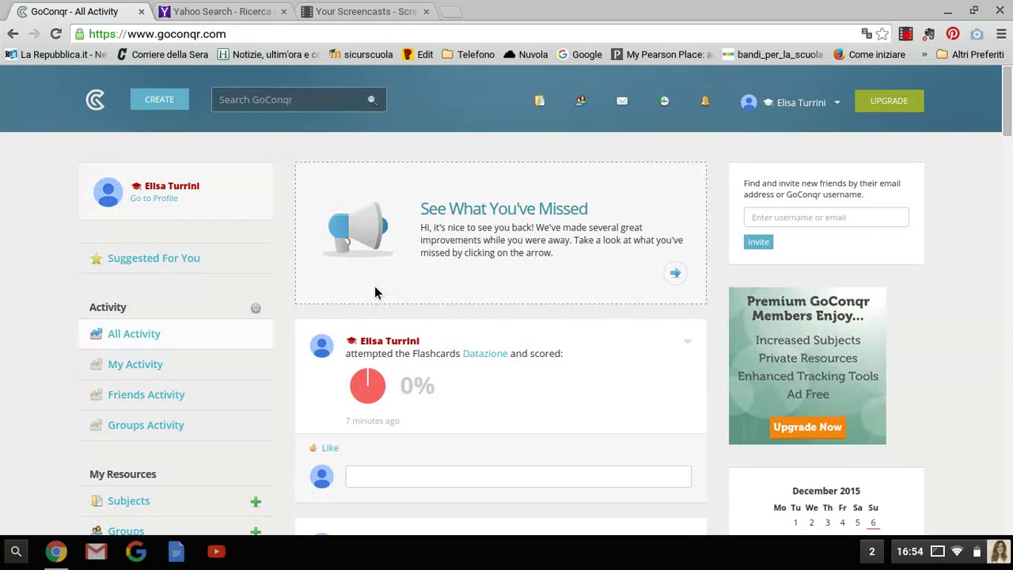
Create a new flashcard deck from the CREATE menu
click(162, 104)
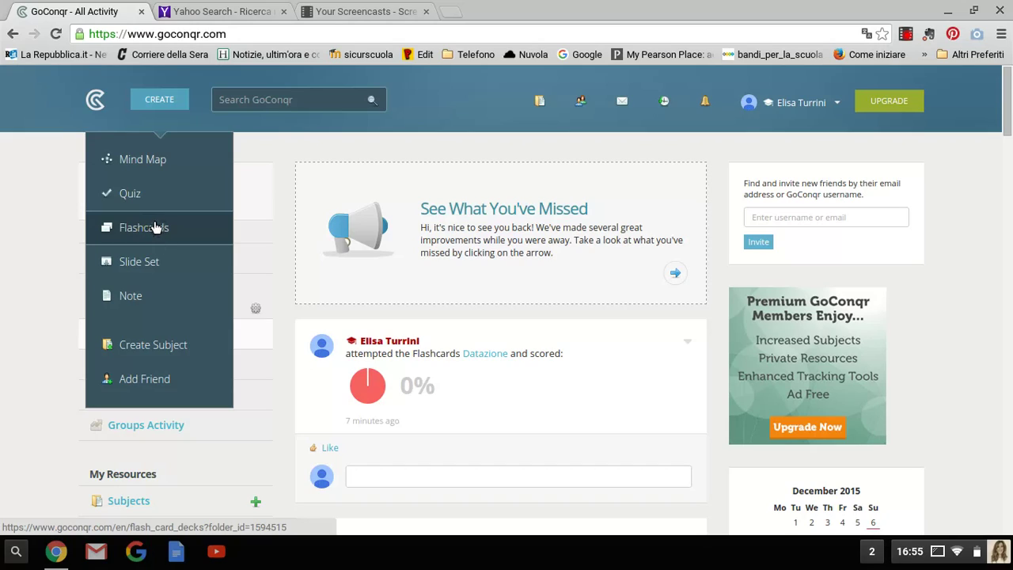
click(155, 228)
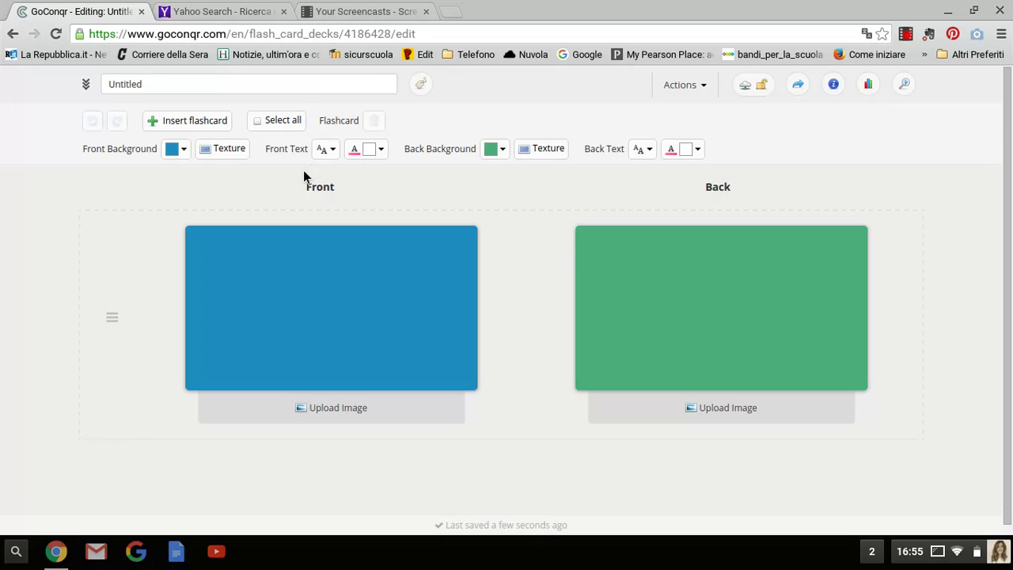
Title the deck 'Gioco datazione' in the Edit details panel
click(158, 84)
click(197, 115)
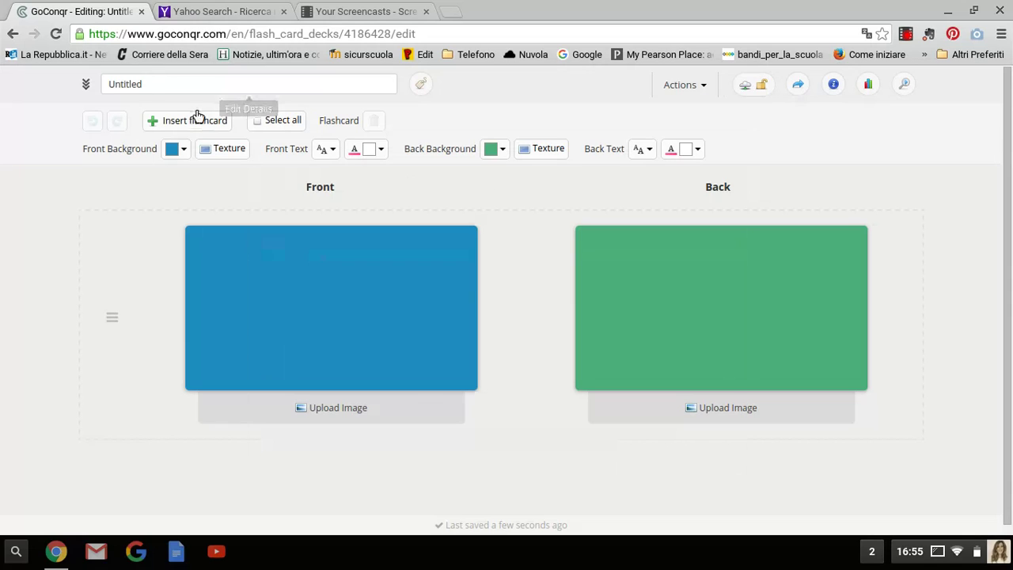
click(150, 86)
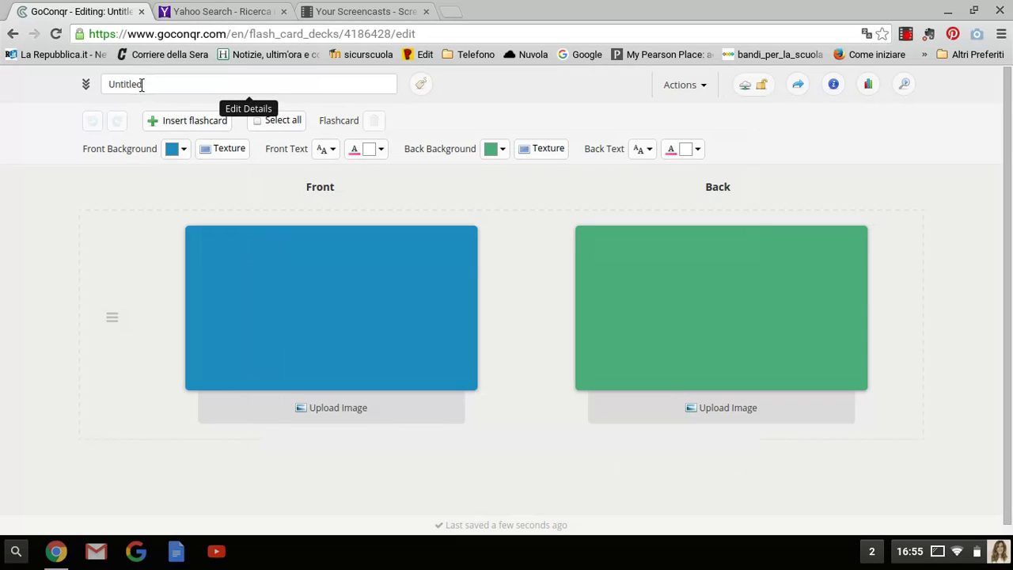
click(142, 85)
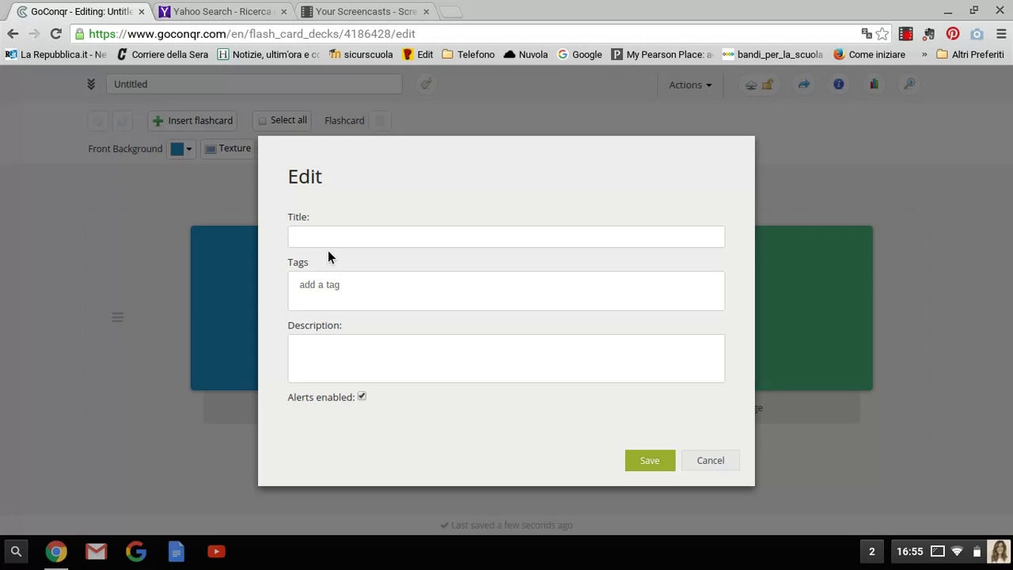
text(Datazione)
key(BackSpace)
key(BackSpace)
key(BackSpace)
key(BackSpace)
key(BackSpace)
key(BackSpace)
key(BackSpace)
key(BackSpace)
key(BackSpace)
text(Gioco datazione)
Add the tags datazione, gioco and storia
click(318, 284)
text(dtazione)
key(BackSpace)
key(BackSpace)
key(BackSpace)
key(BackSpace)
key(BackSpace)
key(BackSpace)
key(BackSpace)
text(atazione)
key(Return)
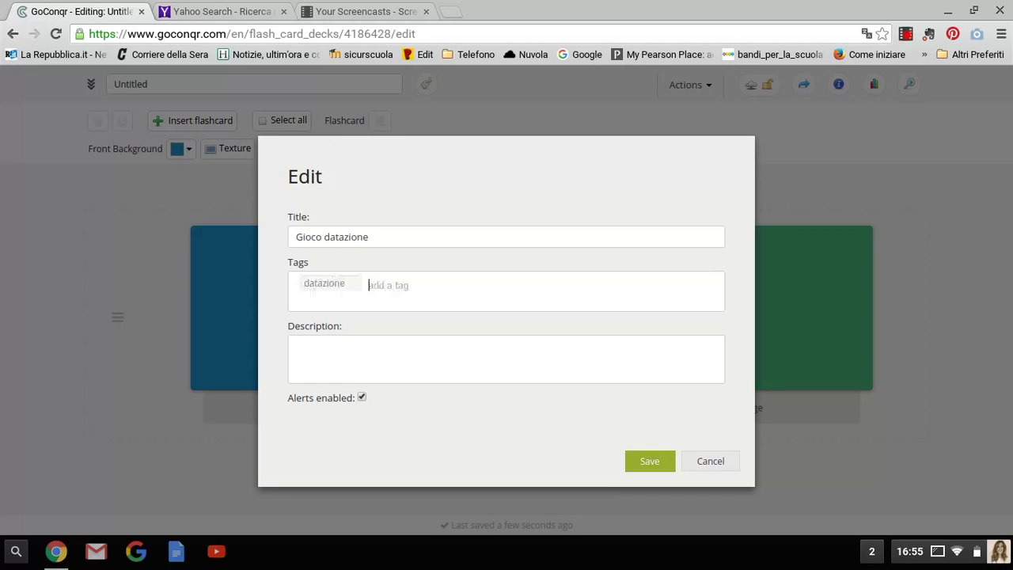
text(gioco)
key(Return)
text(storia)
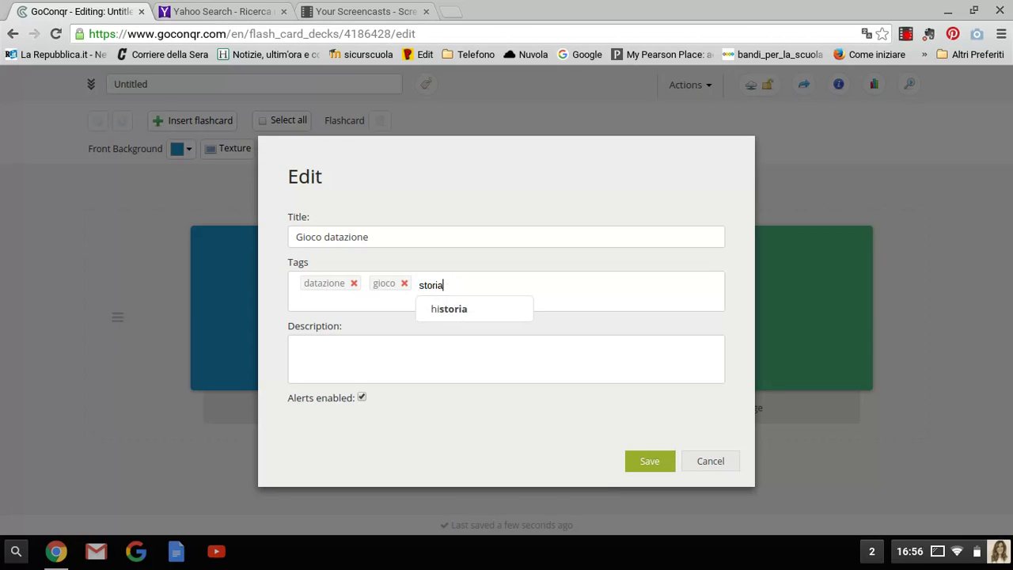
key(Return)
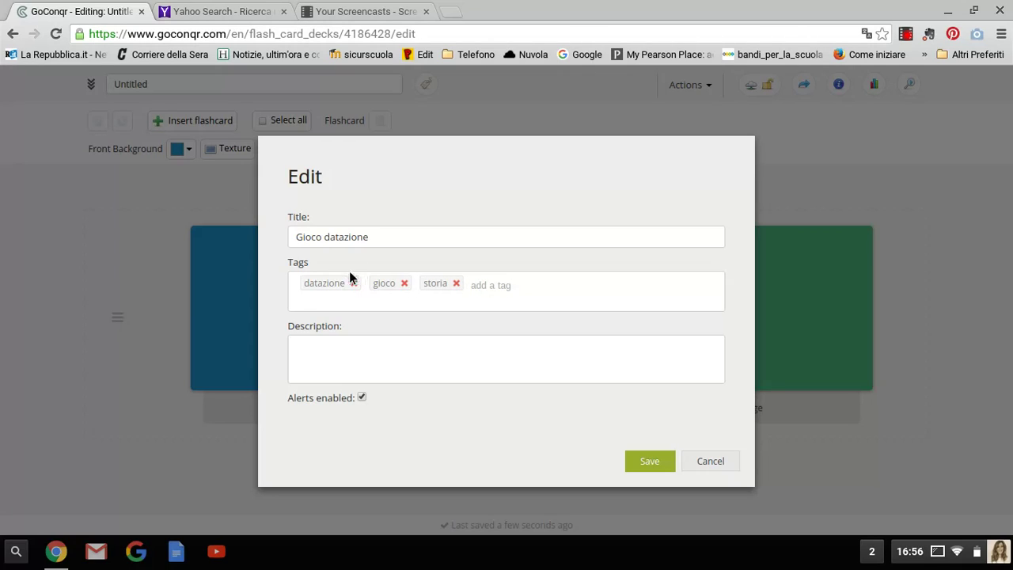
Write the description 'Gioco sulla datazione'
click(305, 348)
text(Gioco sull datazi)
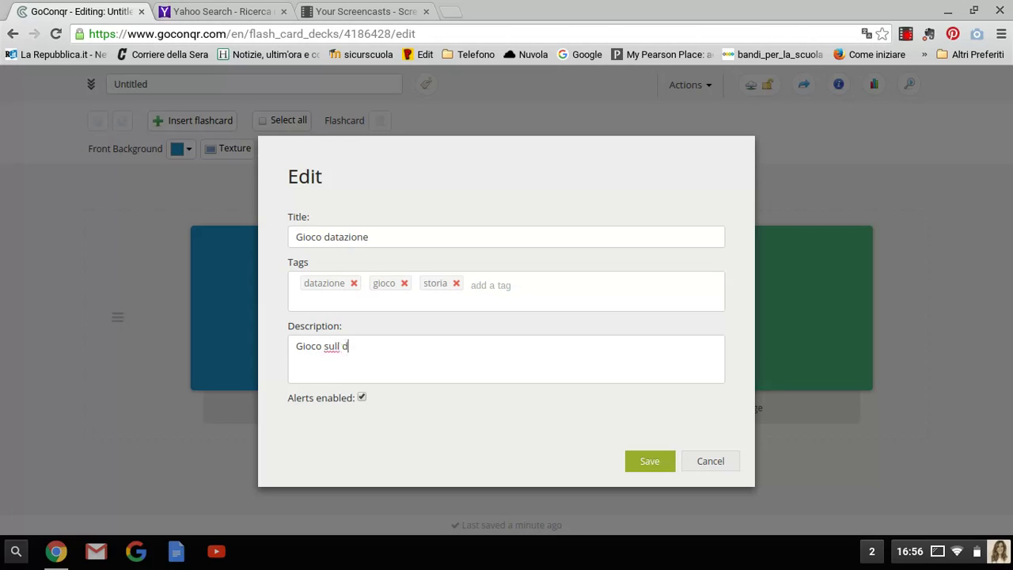
text(one)
click(341, 346)
text(a)
Save the deck details and set its visibility to World Wide Web
click(652, 463)
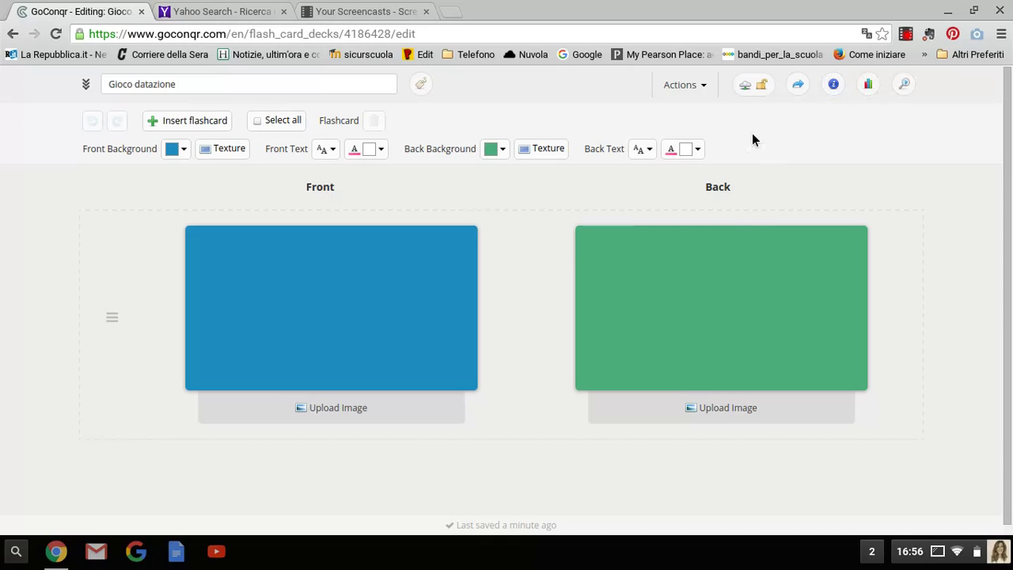
click(760, 90)
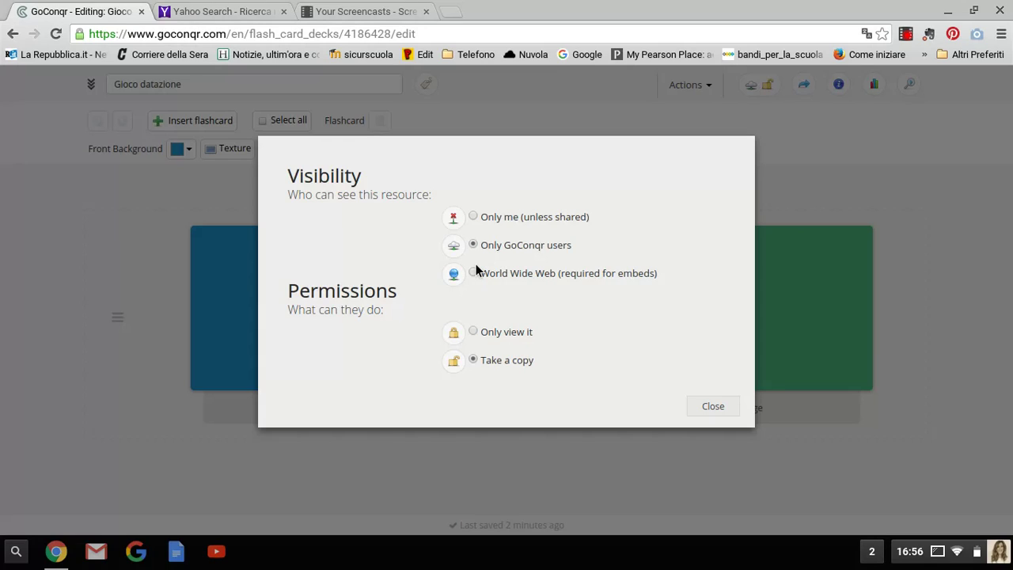
click(474, 274)
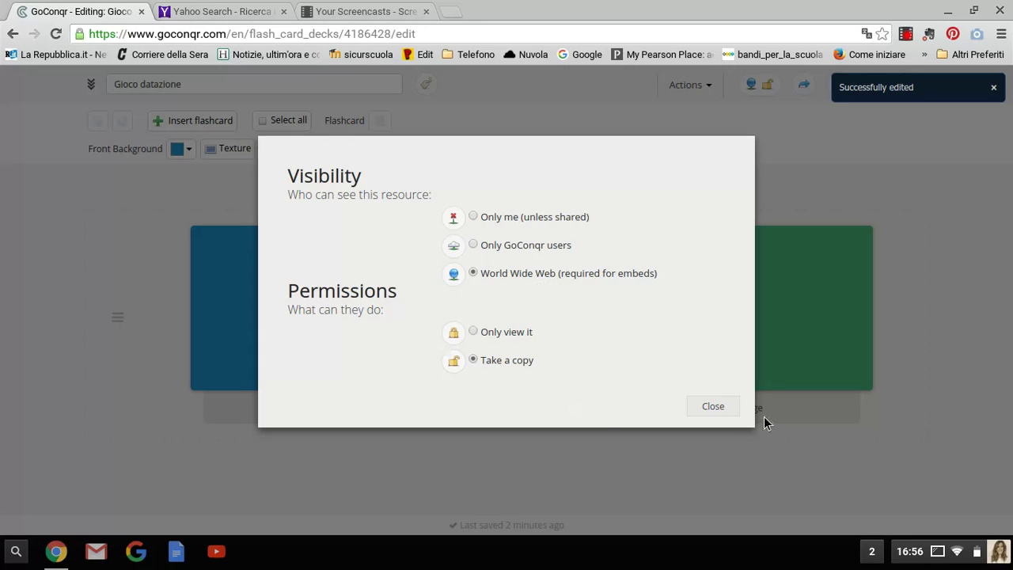
click(716, 407)
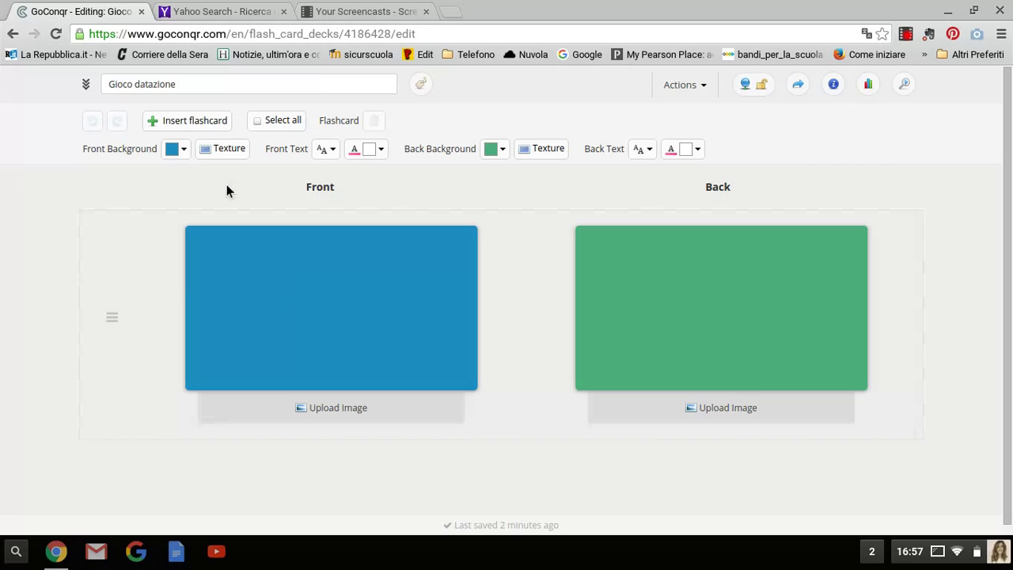
Set the front card background colour to pink
click(186, 152)
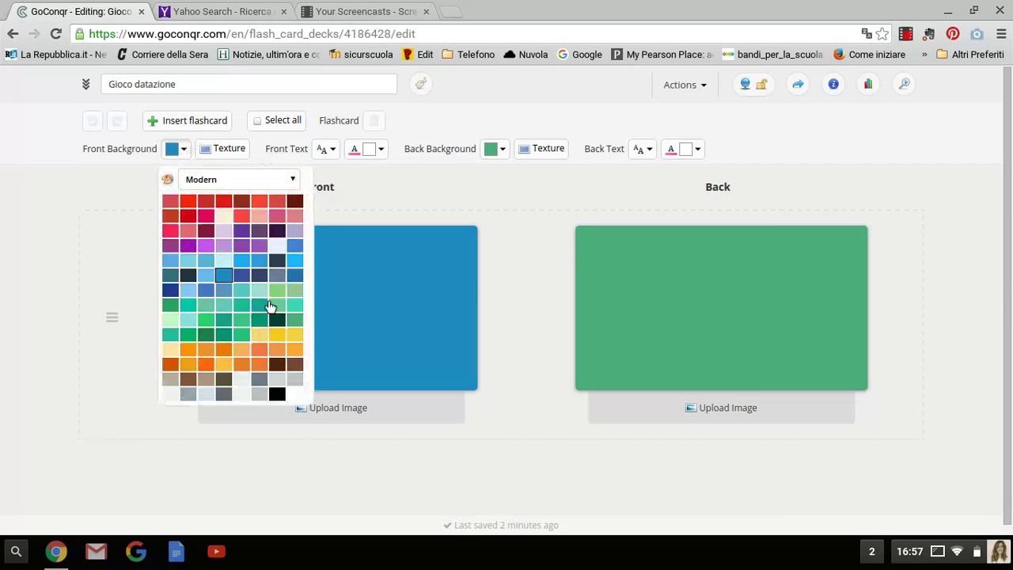
click(204, 218)
click(394, 203)
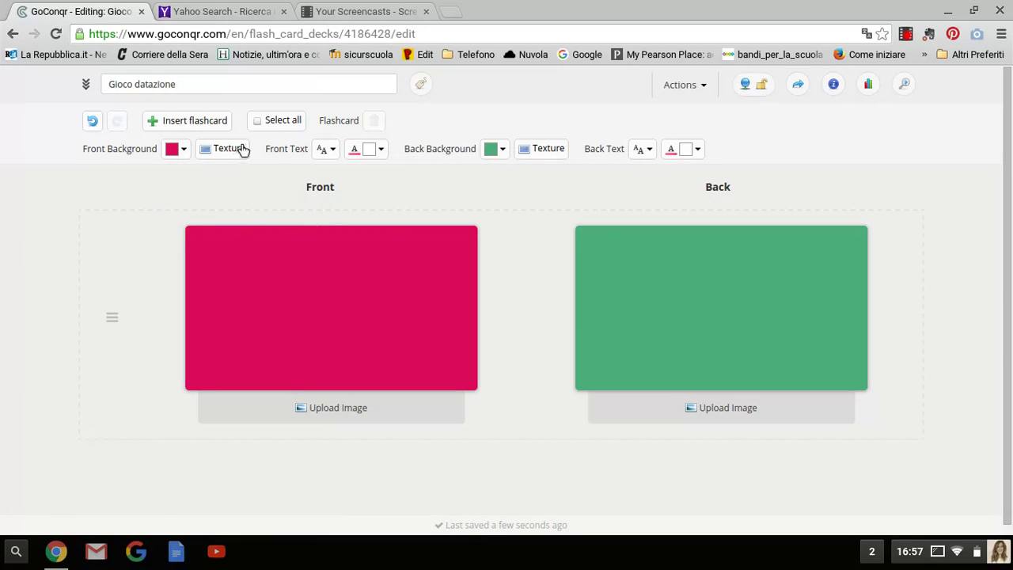
Set the back card background colour to salmon
click(503, 152)
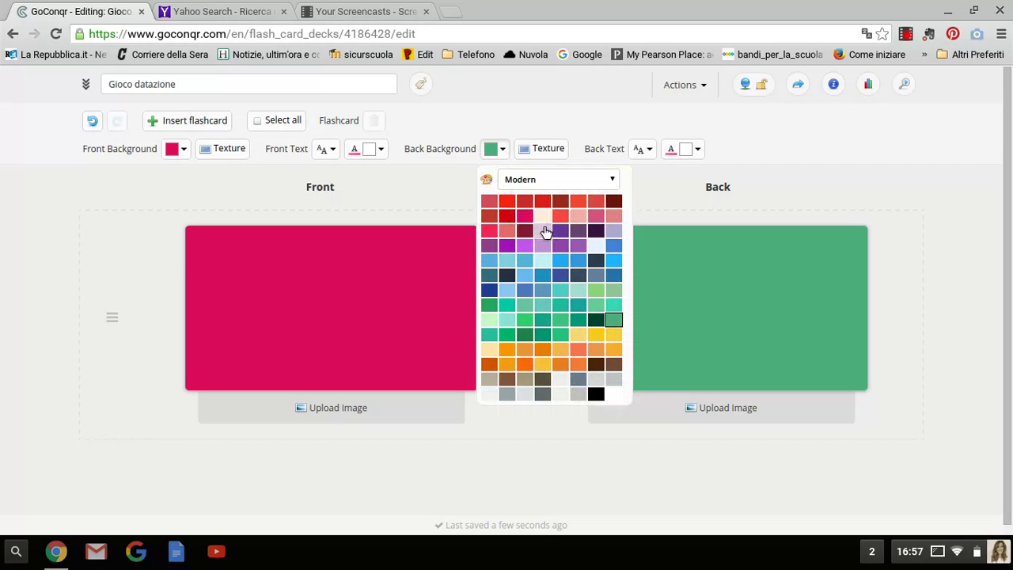
click(572, 221)
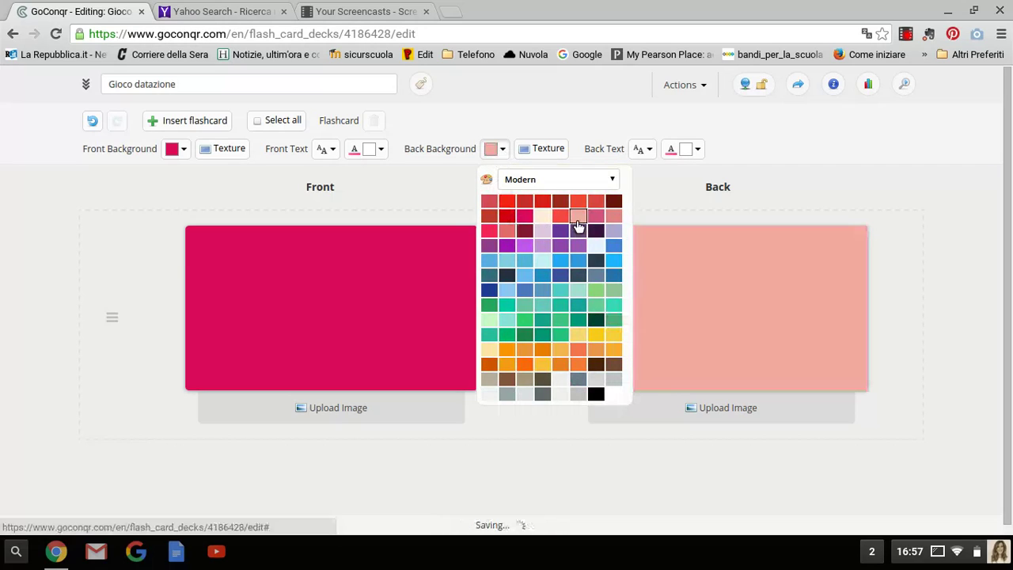
click(388, 193)
click(227, 151)
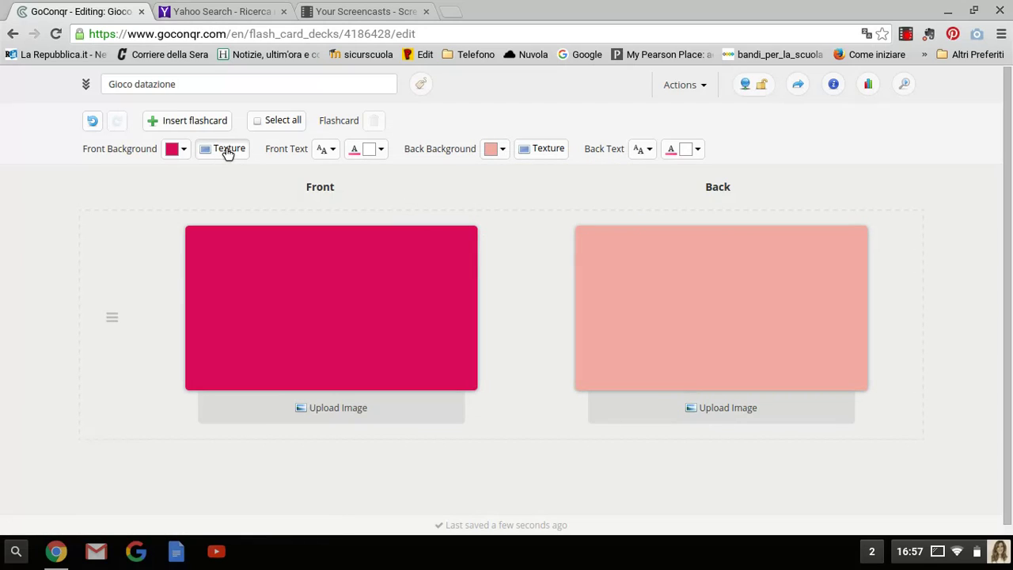